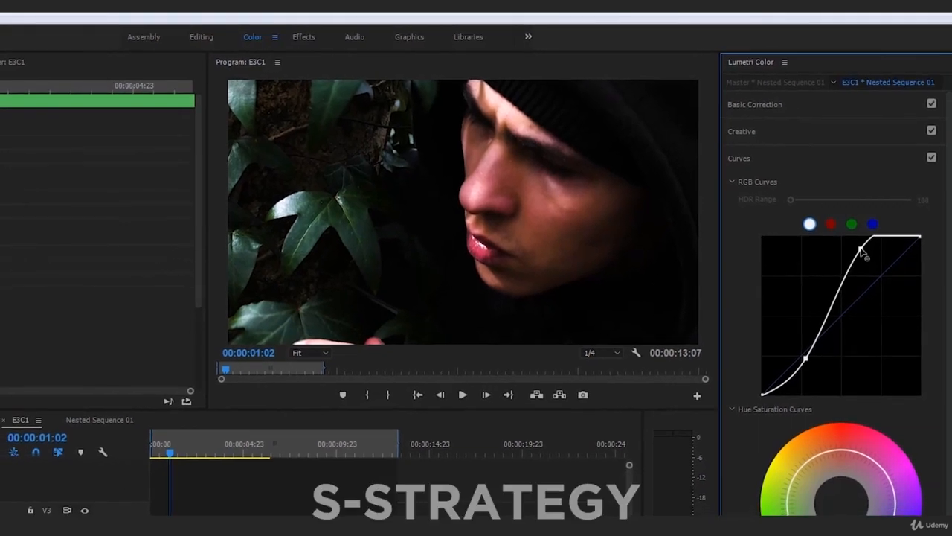
# - Lower the highlight point on the RGB curve slightly and set the clip's creative look to None
pyautogui.moveTo(860, 253); pyautogui.dragTo(870, 259)
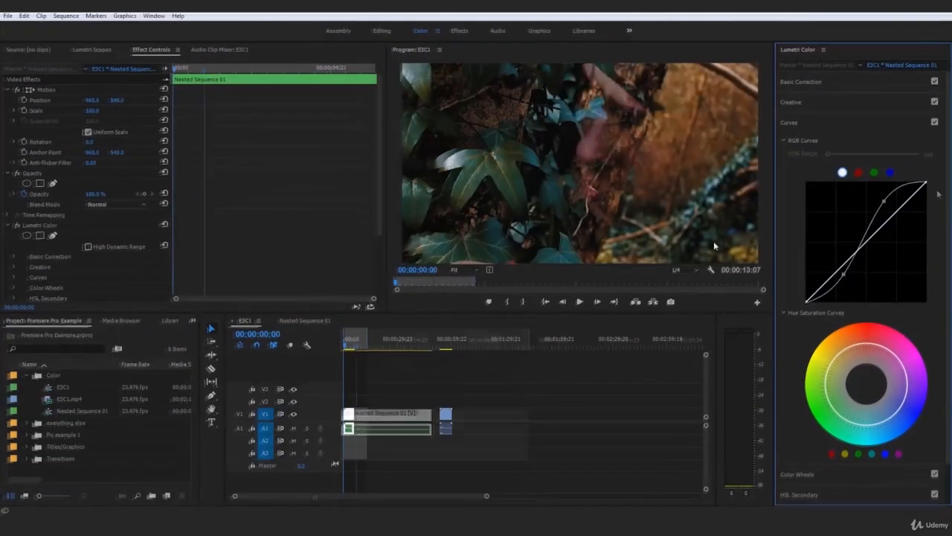
pyautogui.click(805, 103)
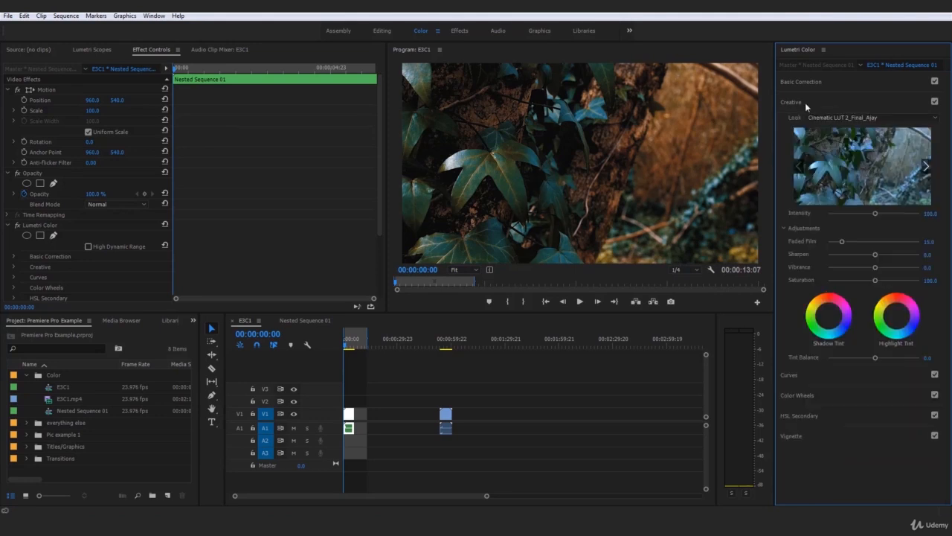
pyautogui.click(844, 116)
pyautogui.click(664, 13)
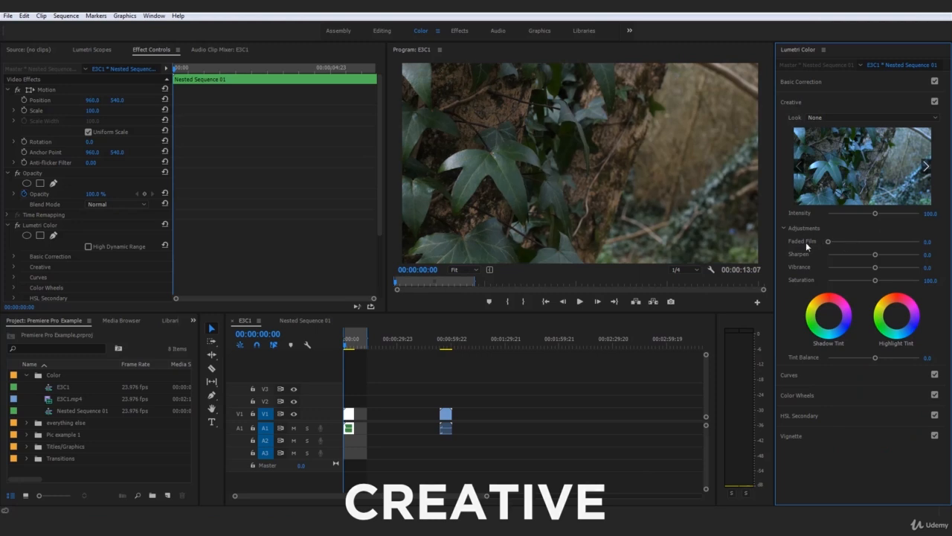
# - Play the clip to 00:00:01:02 and enlarge the nested sequence in the timeline
pyautogui.press('space')
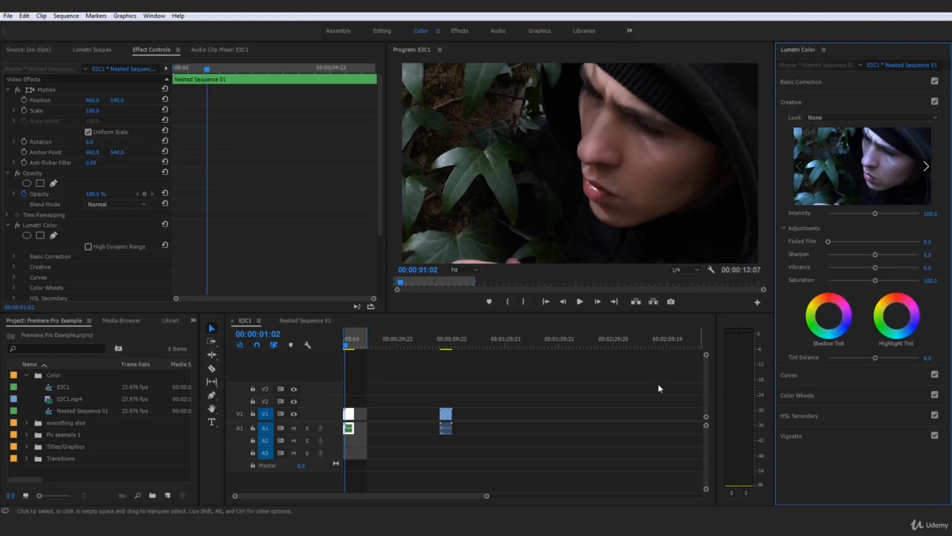
pyautogui.click(818, 375)
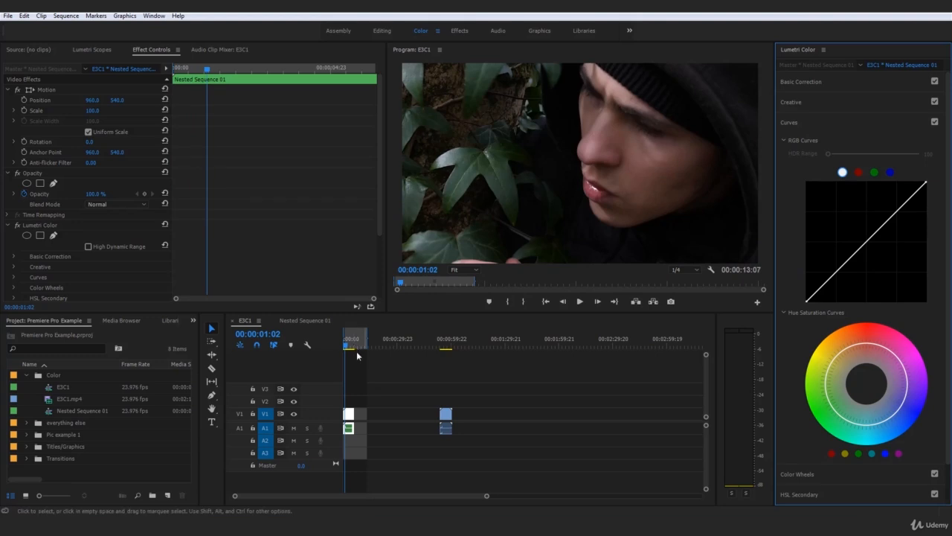
pyautogui.moveTo(494, 496); pyautogui.dragTo(404, 488)
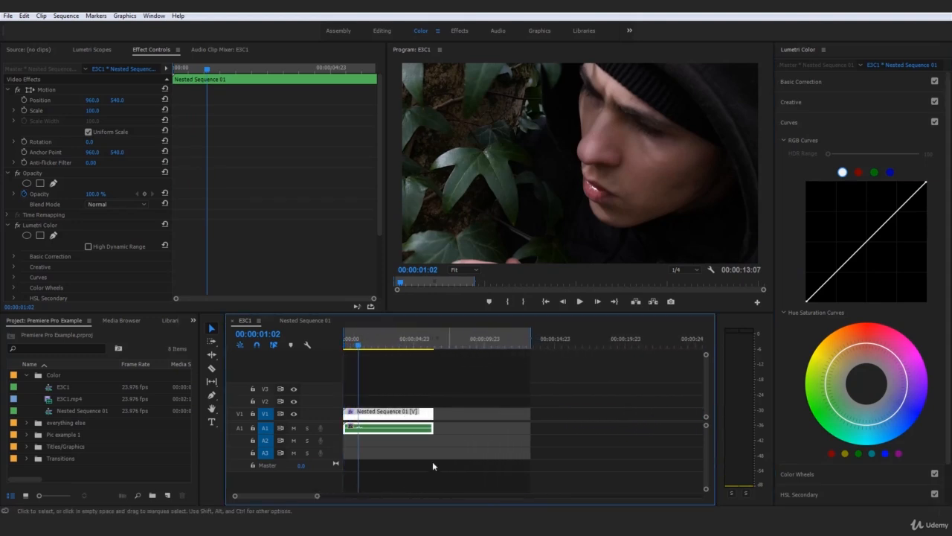
# - Try a higher Sharpen amount in the creative adjustments and reset it
pyautogui.click(818, 102)
pyautogui.moveTo(877, 256); pyautogui.dragTo(905, 258)
pyautogui.doubleClick(905, 256)
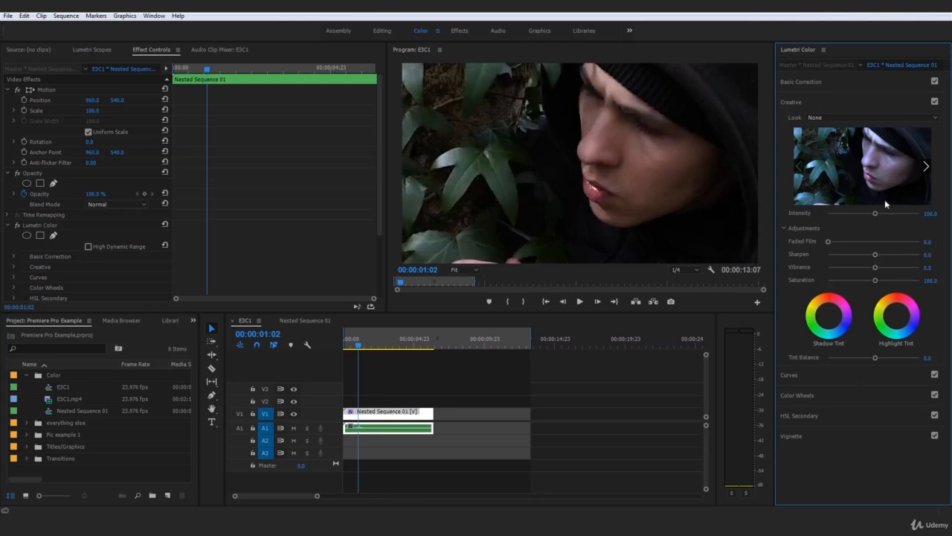
# - Shape the RGB curve into an S by raising a highlight point and lowering a shadow point, and fine-tune both points
pyautogui.click(813, 378)
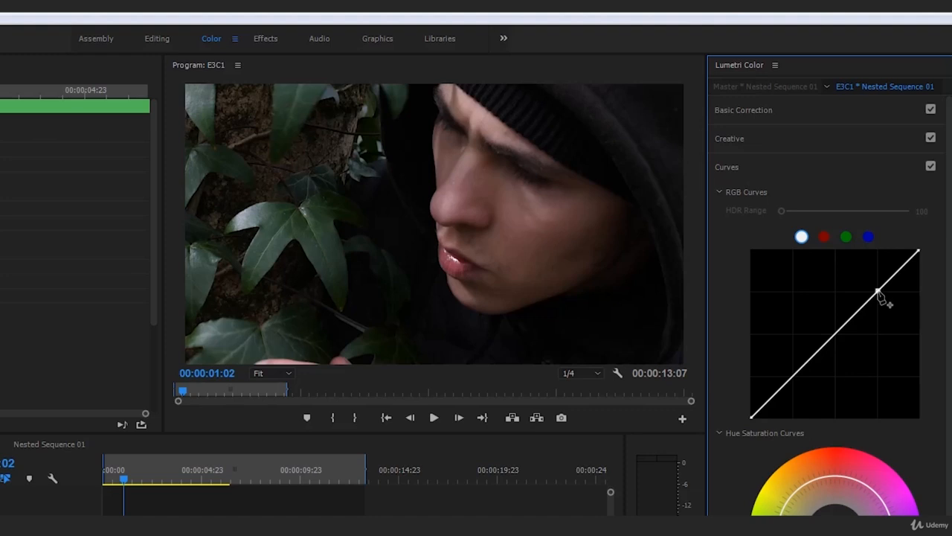
pyautogui.moveTo(879, 291); pyautogui.dragTo(856, 262)
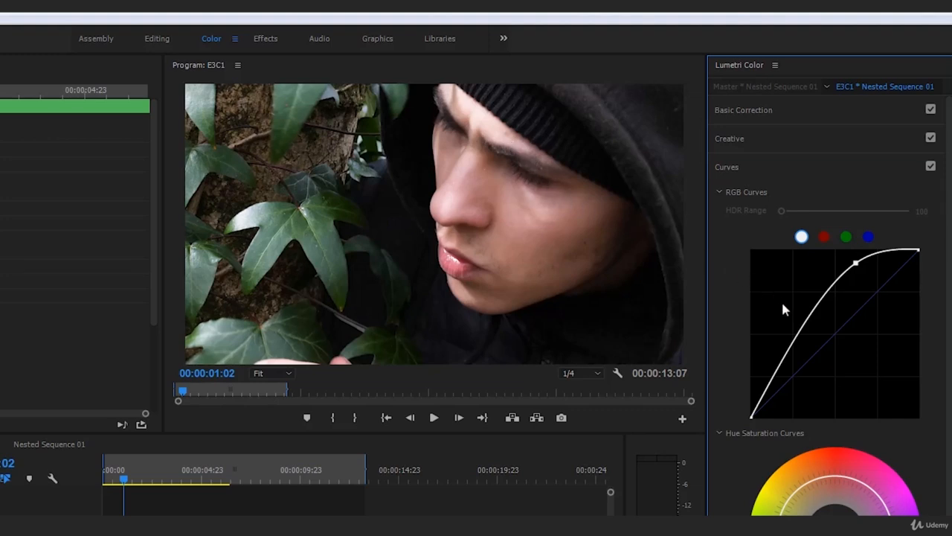
pyautogui.click(781, 366)
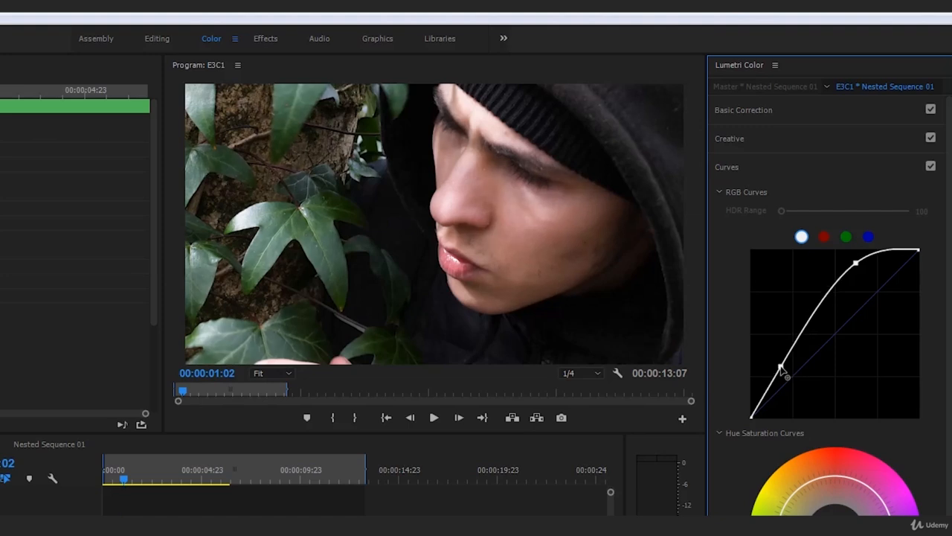
pyautogui.moveTo(780, 367); pyautogui.dragTo(798, 380)
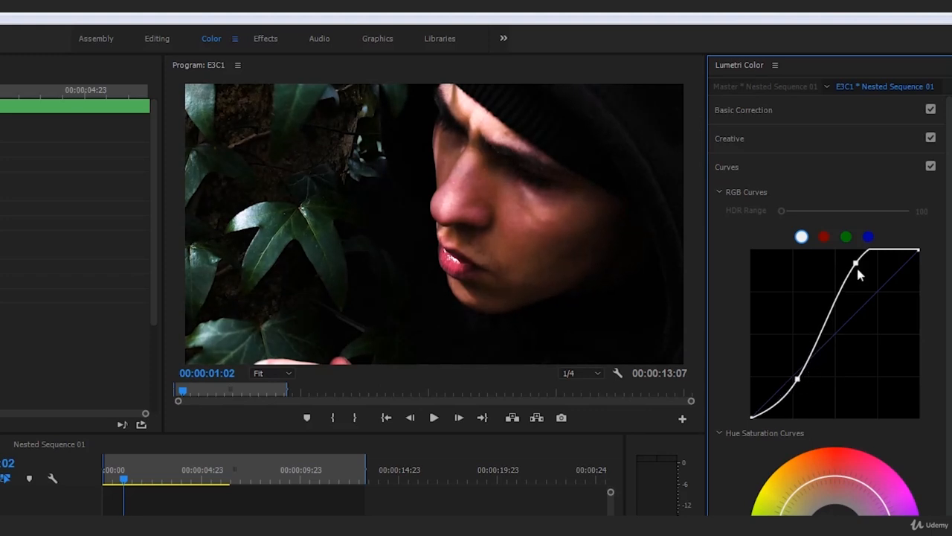
pyautogui.moveTo(856, 263); pyautogui.dragTo(867, 272)
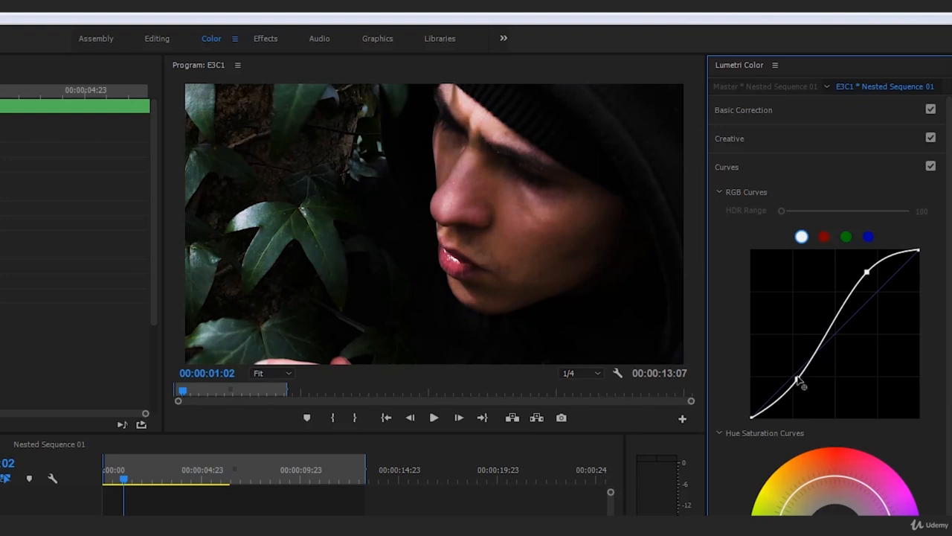
pyautogui.moveTo(798, 379); pyautogui.dragTo(803, 380)
pyautogui.moveTo(867, 272); pyautogui.dragTo(861, 277)
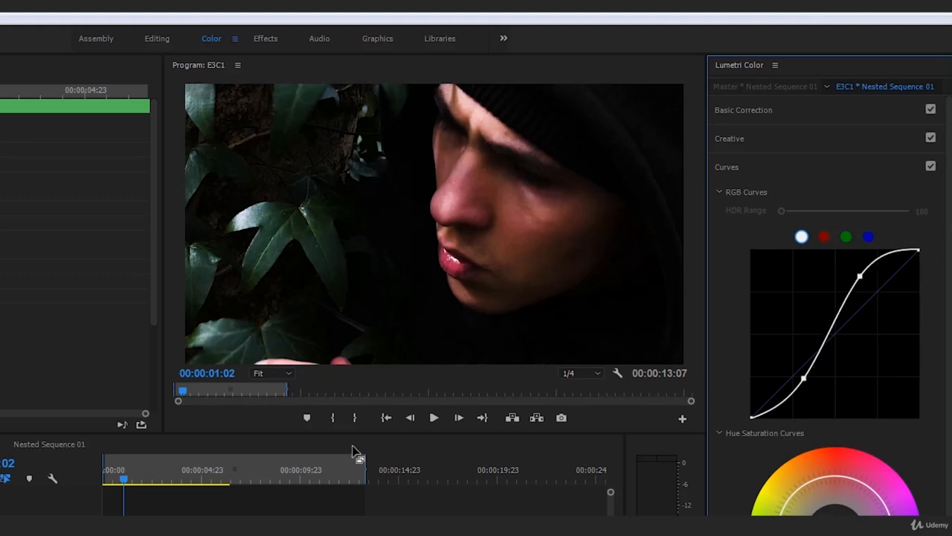
# - Play the graded clip from its start to about 00:00:05:18 to review the contrast
pyautogui.moveTo(128, 481); pyautogui.dragTo(103, 484)
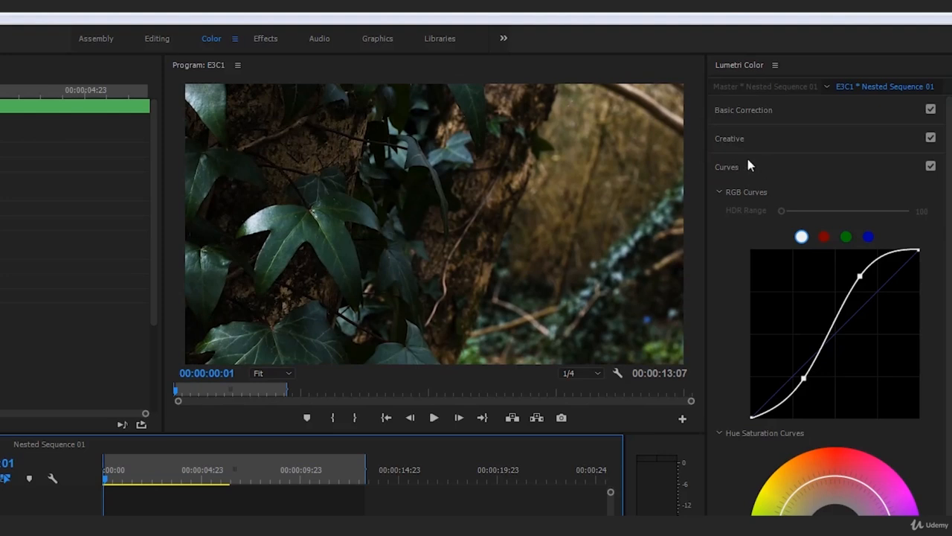
pyautogui.press('space')
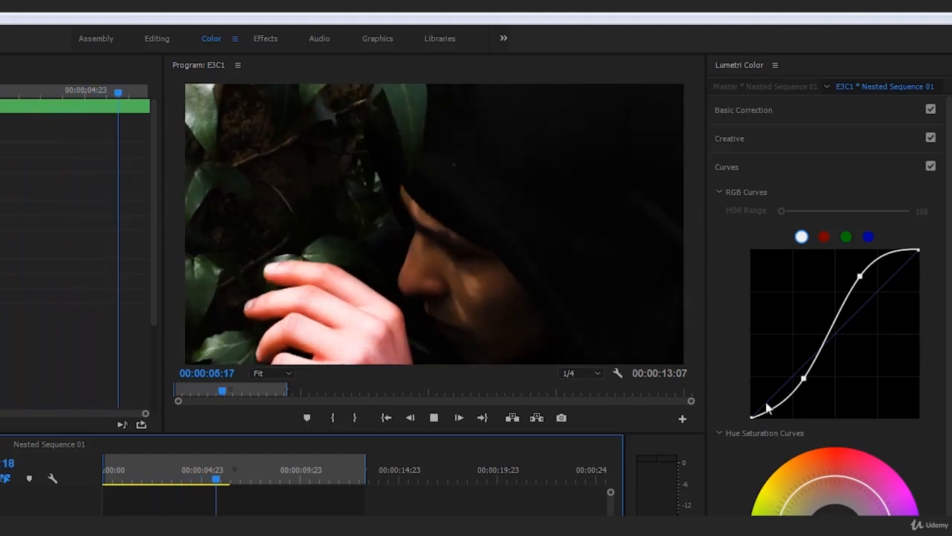
pyautogui.press('space')
# - Try different positions for the RGB curve's highlight and shadow points, from near-straight to extreme contrast
pyautogui.moveTo(860, 276); pyautogui.dragTo(862, 279)
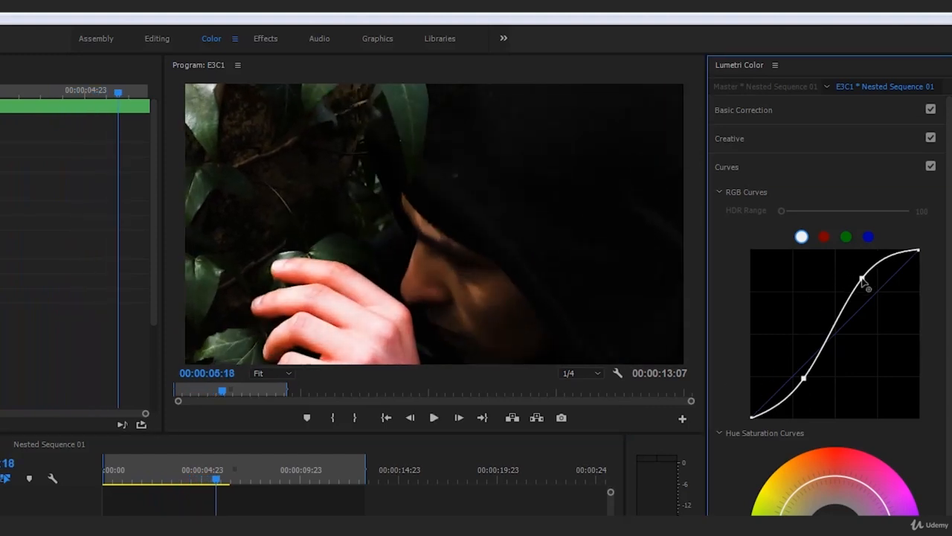
pyautogui.moveTo(804, 379); pyautogui.dragTo(877, 428)
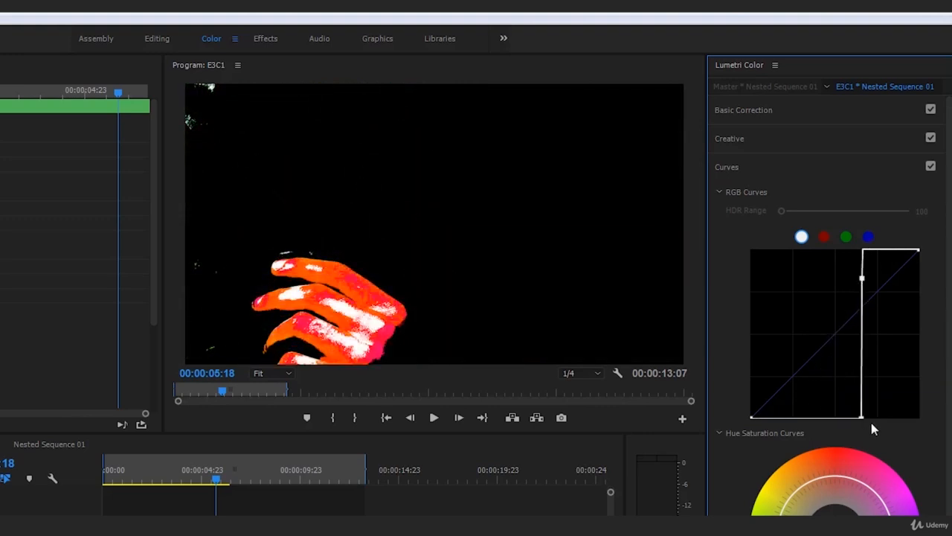
pyautogui.moveTo(873, 429); pyautogui.dragTo(808, 383)
pyautogui.moveTo(865, 279)
pyautogui.mouseDown()
pyautogui.moveTo(832, 253)
pyautogui.moveTo(871, 291)
pyautogui.mouseUp()
pyautogui.moveTo(809, 382); pyautogui.dragTo(793, 378)
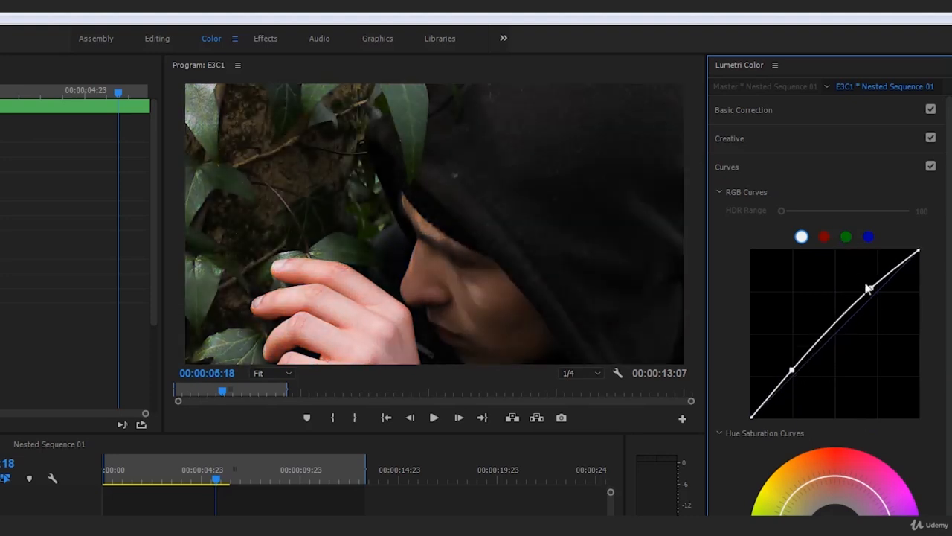
pyautogui.moveTo(869, 289); pyautogui.dragTo(764, 245)
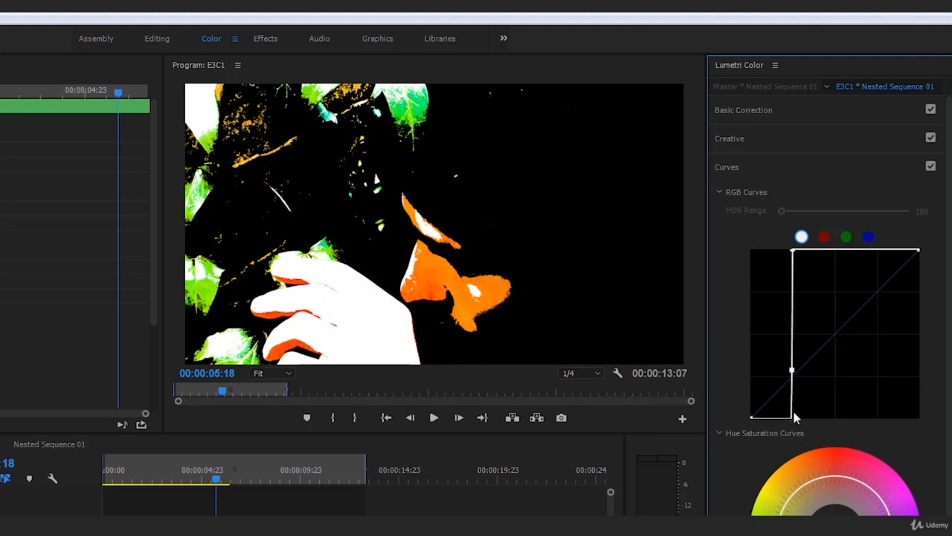
# - Undo all the RGB curve edits back to the straight diagonal line
pyautogui.hotkey('ctrl', 'z')
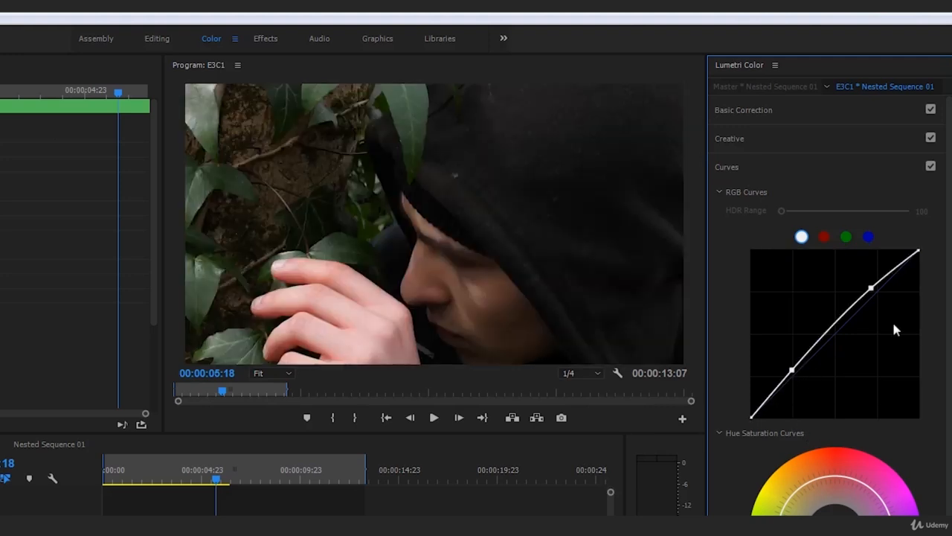
pyautogui.hotkey('ctrl', 'z')
pyautogui.hotkey('ctrl', 'z')
pyautogui.hotkey('ctrl', 'z')
pyautogui.hotkey('ctrl', 'z')
pyautogui.hotkey('ctrl', 'z')
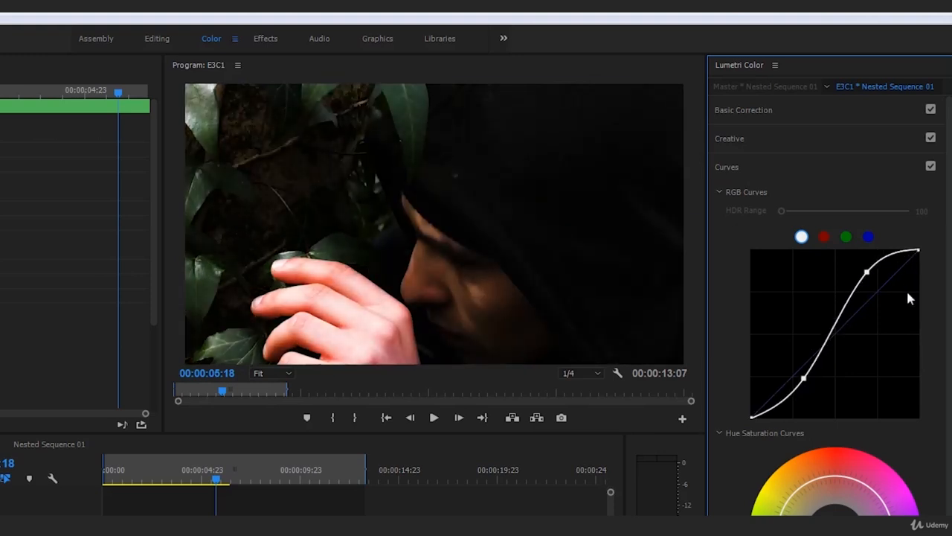
pyautogui.hotkey('ctrl', 'z')
pyautogui.hotkey('ctrl', 'z')
pyautogui.hotkey('ctrl', 'z')
pyautogui.hotkey('ctrl', 'z')
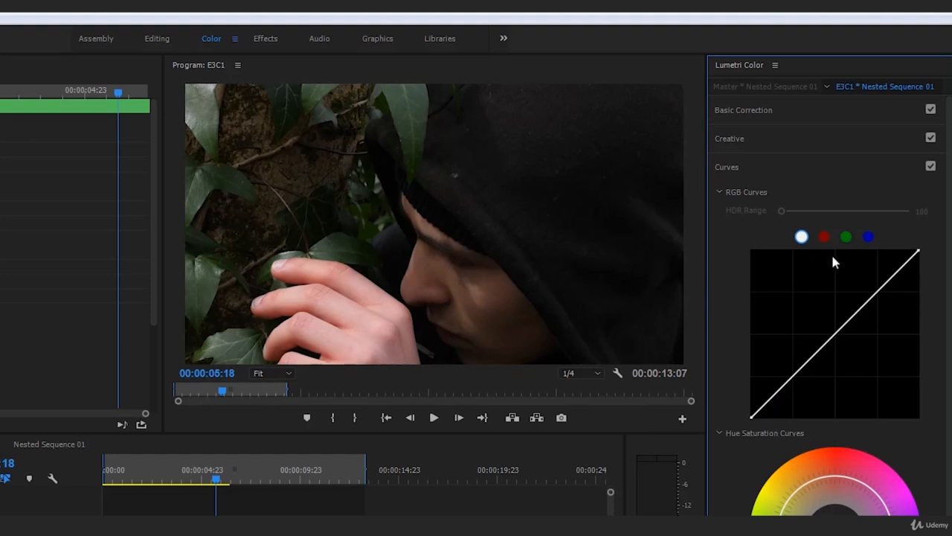
# - At 00:00:03:09, build an S-shaped RGB curve with one raised highlight point and one lowered shadow point
pyautogui.moveTo(206, 479); pyautogui.dragTo(170, 478)
pyautogui.moveTo(880, 297); pyautogui.dragTo(861, 280)
pyautogui.doubleClick(887, 305)
pyautogui.moveTo(787, 382); pyautogui.dragTo(799, 387)
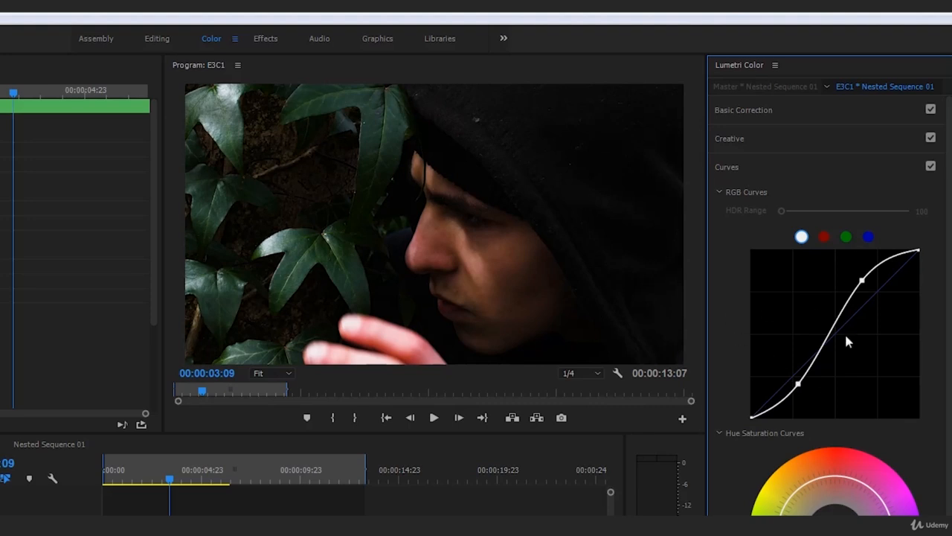
# - Compare the shot with and without the Curves adjustments, leaving them enabled
pyautogui.click(931, 167)
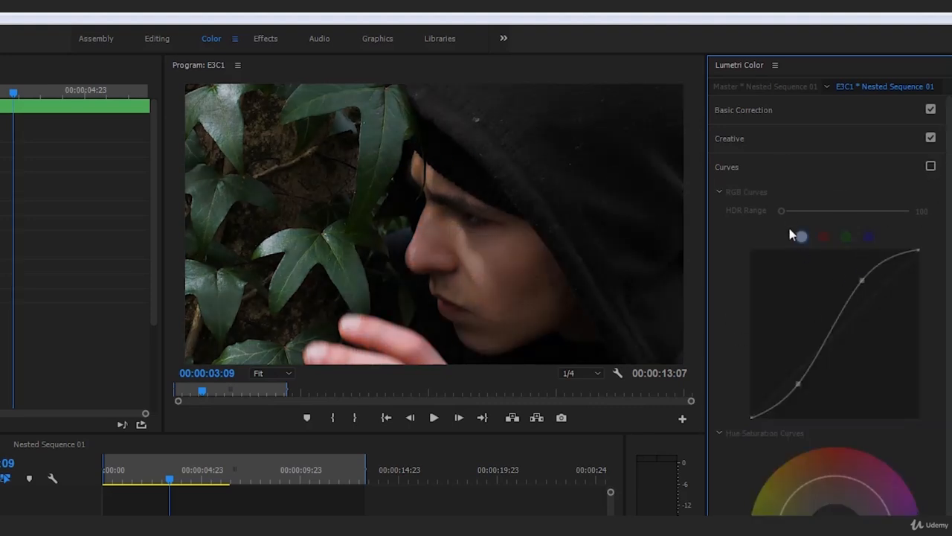
pyautogui.click(775, 139)
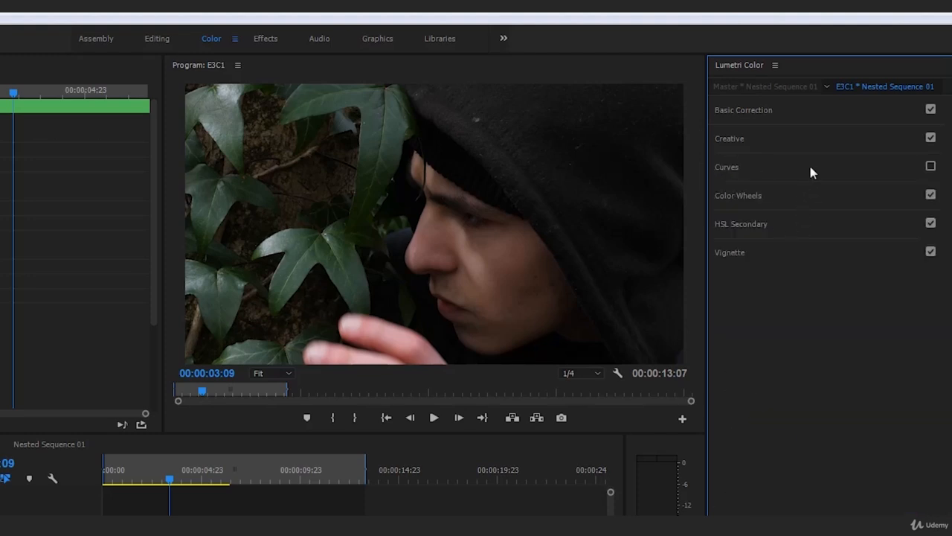
pyautogui.click(811, 172)
pyautogui.click(930, 166)
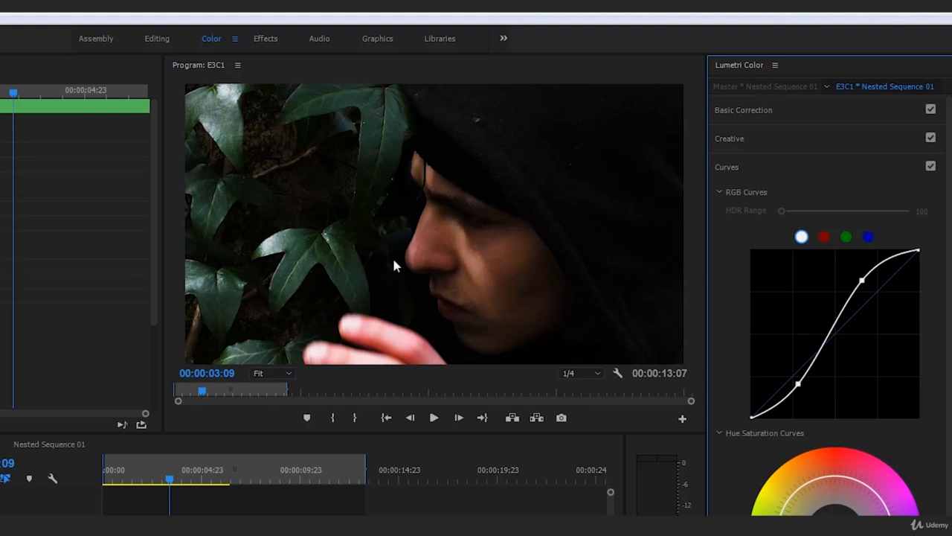
pyautogui.click(930, 166)
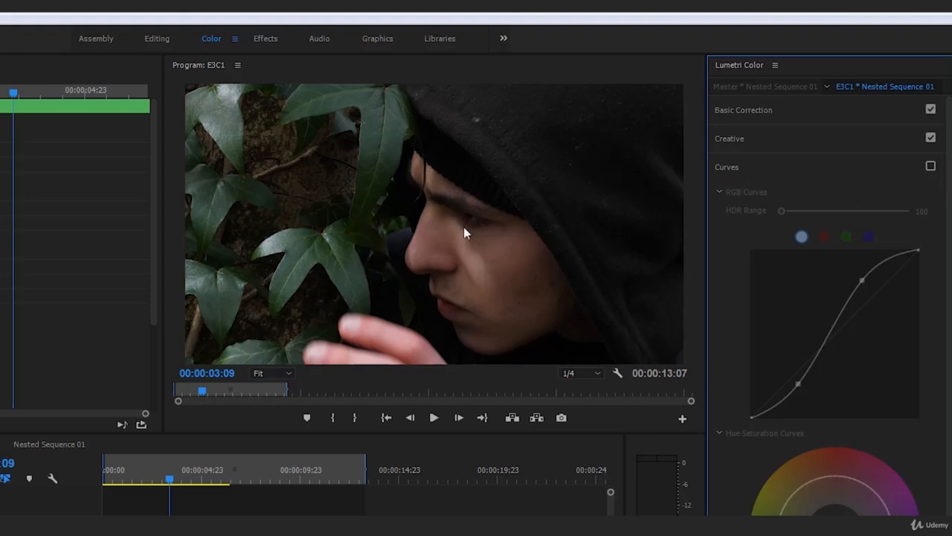
pyautogui.click(930, 167)
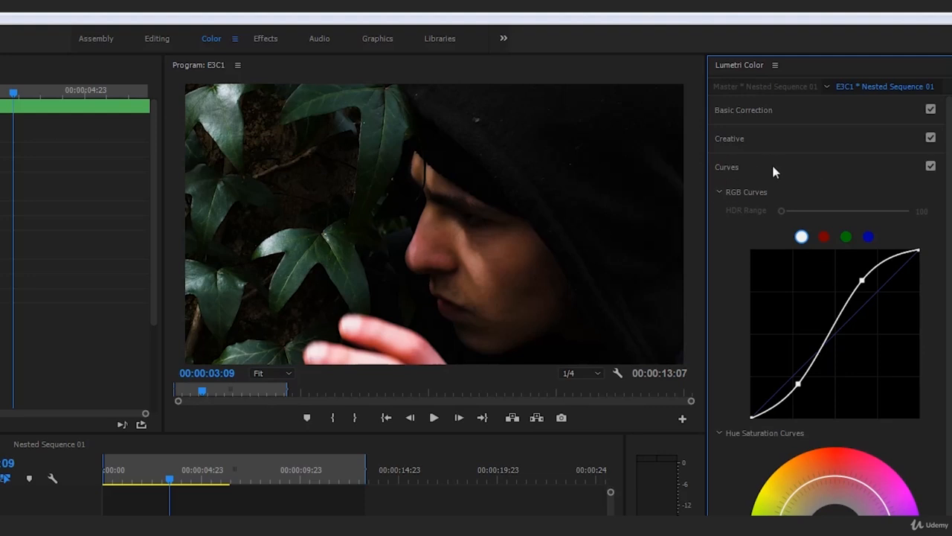
pyautogui.click(931, 166)
pyautogui.click(931, 167)
pyautogui.click(930, 167)
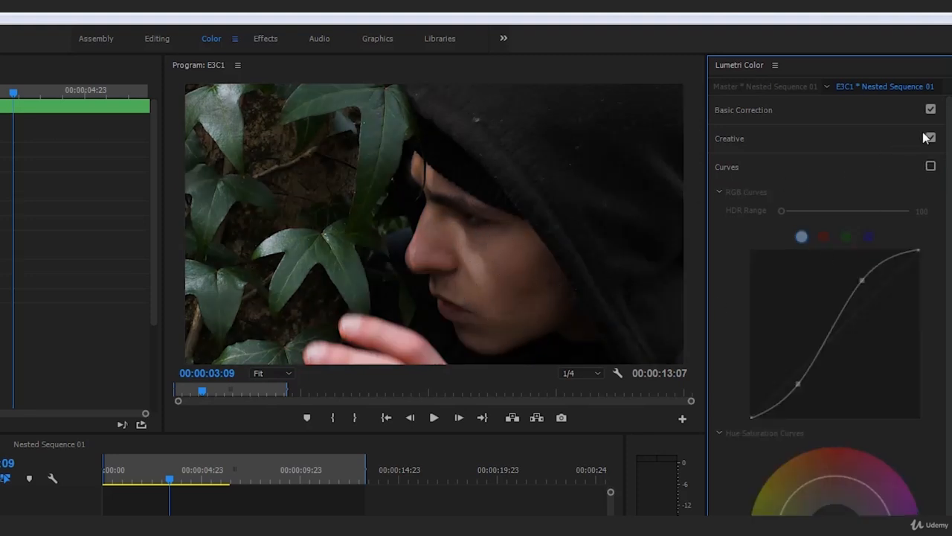
pyautogui.click(931, 166)
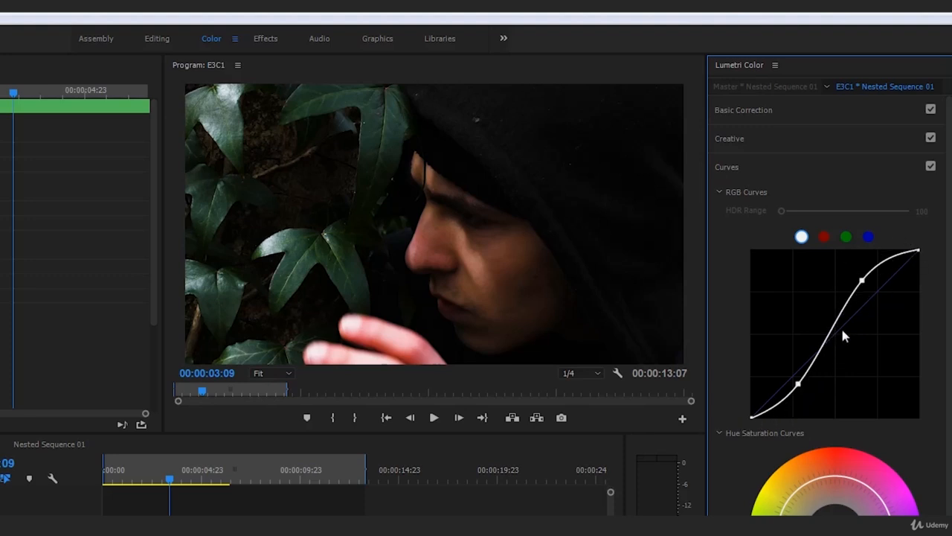
# - Lower the RGB curve's shadow point slightly and disable the Curves adjustments
pyautogui.moveTo(798, 385); pyautogui.dragTo(800, 388)
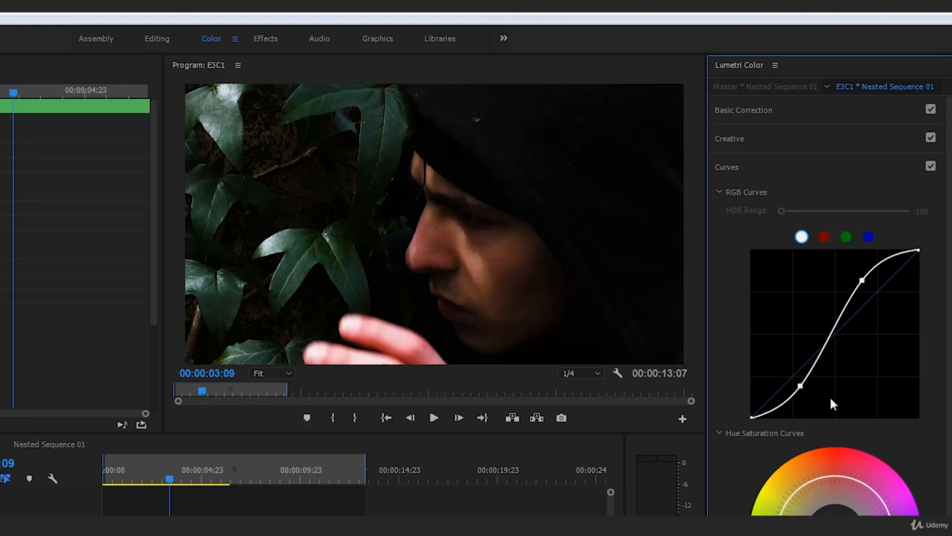
pyautogui.click(931, 166)
# - Apply the Cinematic LUT 2 look to the clip in the creative settings
pyautogui.click(832, 140)
pyautogui.click(802, 158)
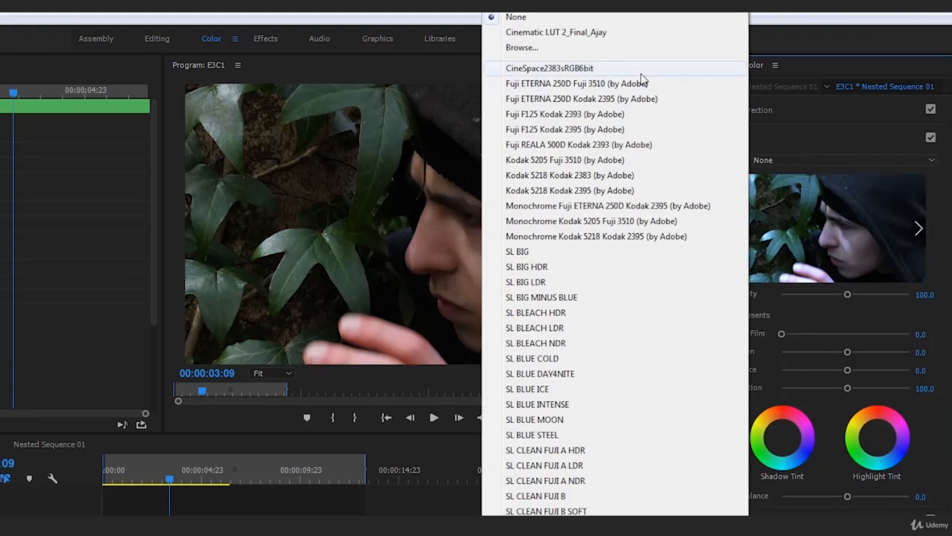
pyautogui.click(570, 33)
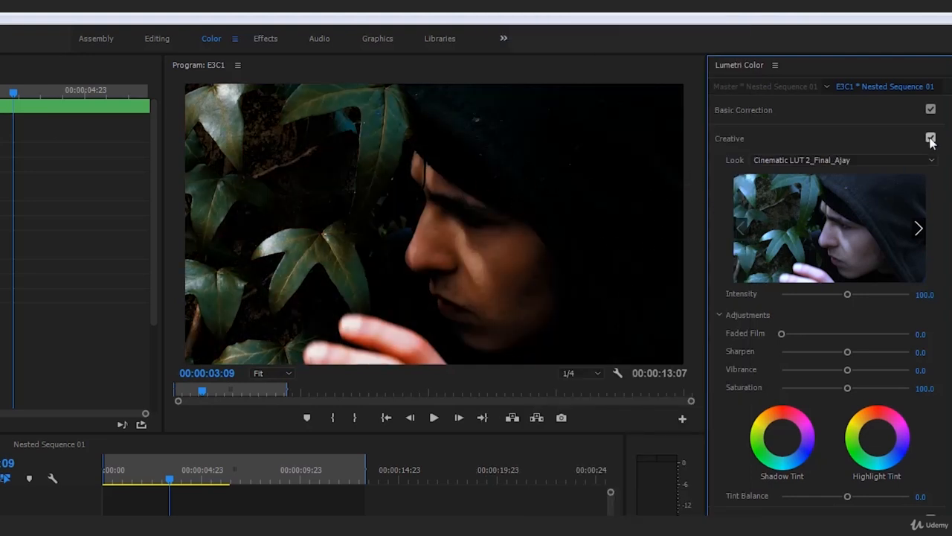
# - Disable the Creative adjustments and re-enable the Curves adjustments to compare the LUT with the S-curve
pyautogui.click(887, 142)
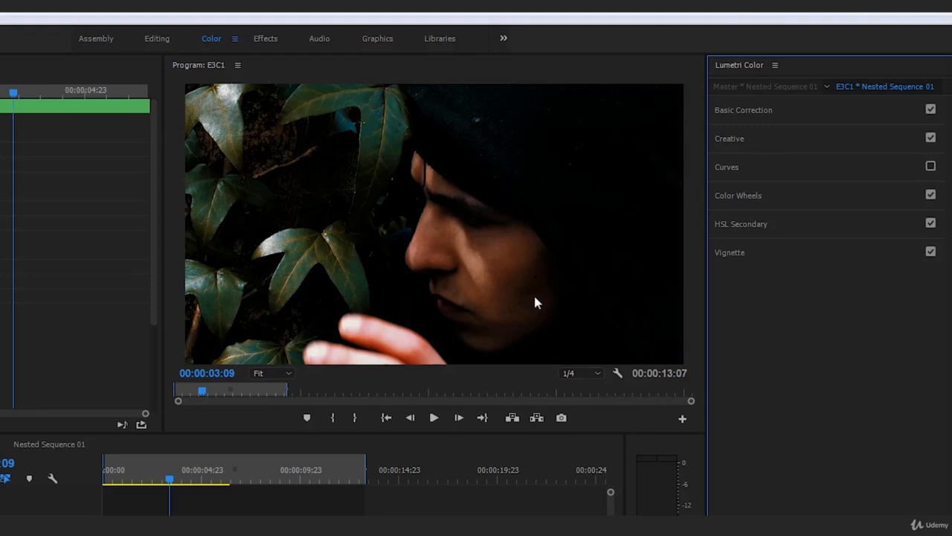
pyautogui.click(931, 139)
pyautogui.click(930, 165)
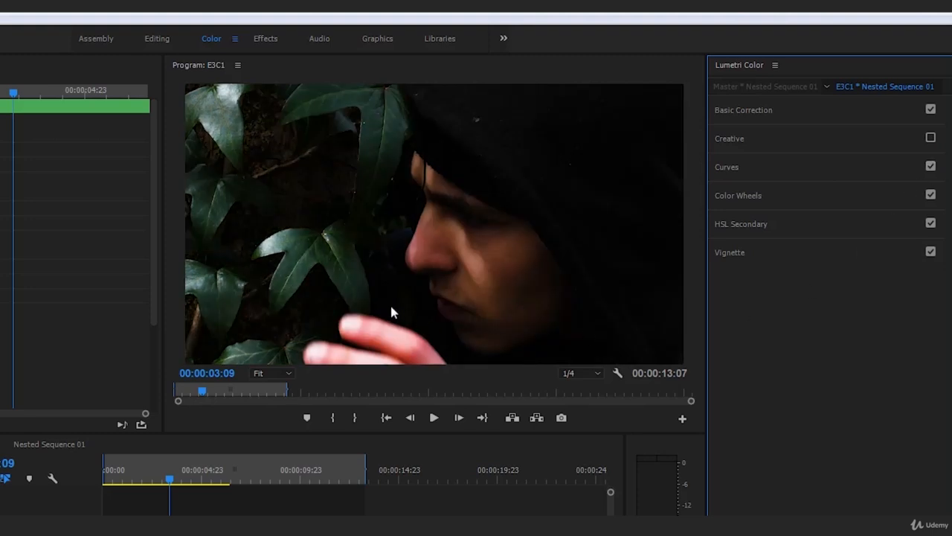
# - Compare the shot with the Cinematic LUT alone, with LUT and Curves combined, and with the Curves adjustments alone
pyautogui.click(930, 138)
pyautogui.click(930, 166)
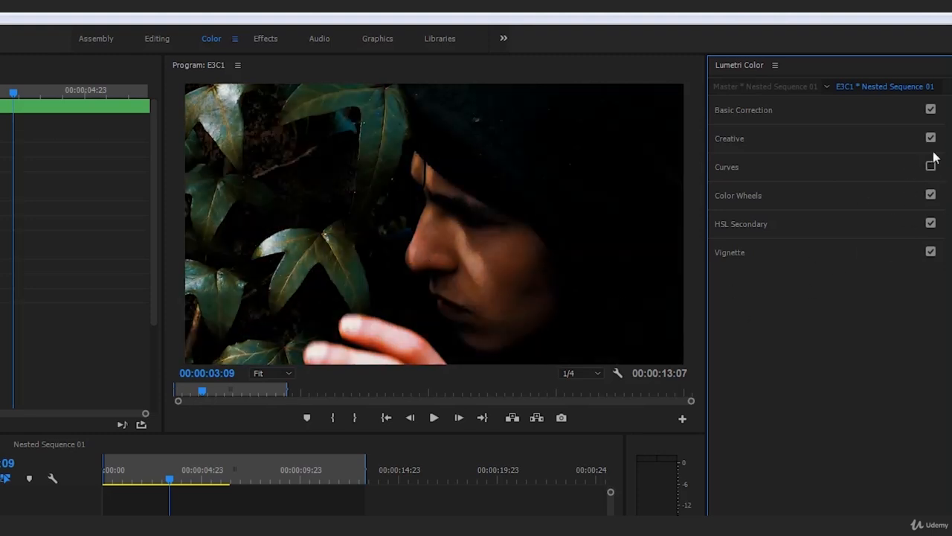
pyautogui.click(860, 177)
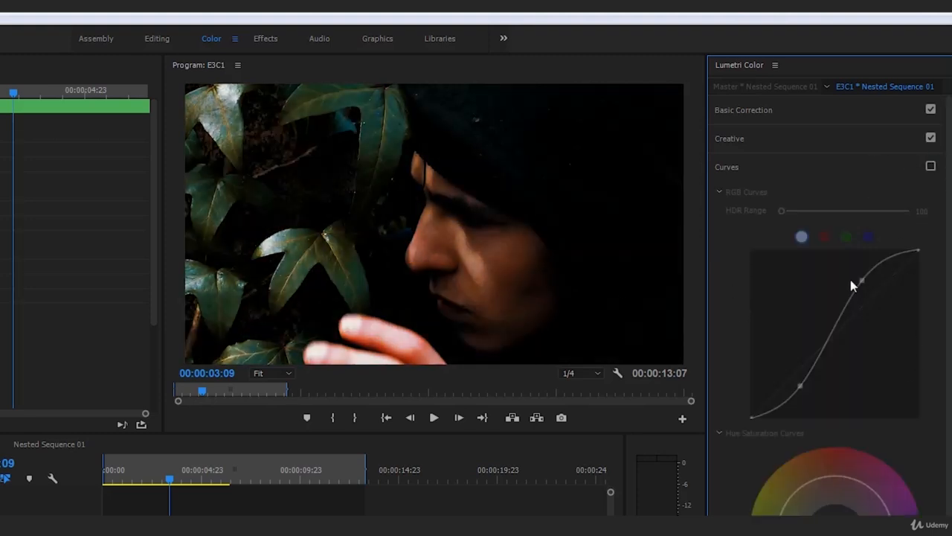
pyautogui.click(893, 156)
pyautogui.click(931, 166)
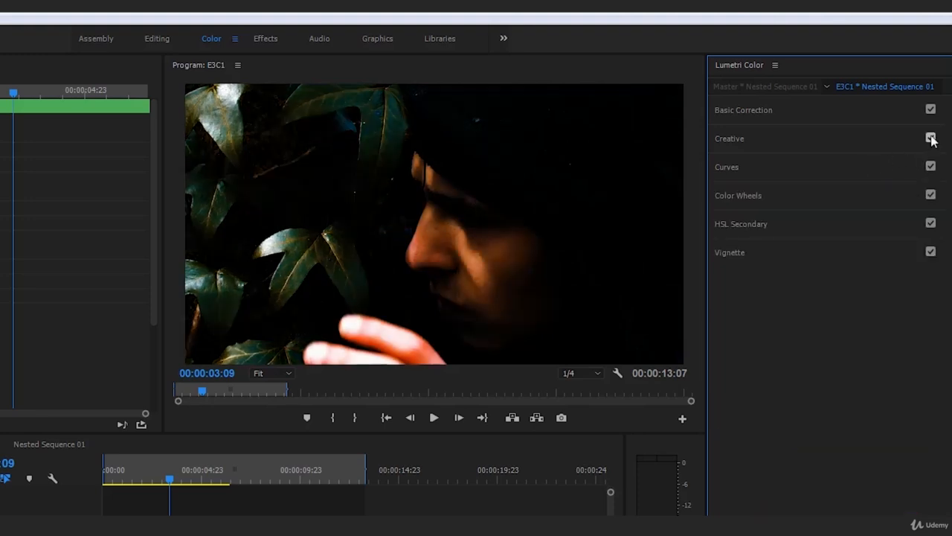
pyautogui.click(931, 139)
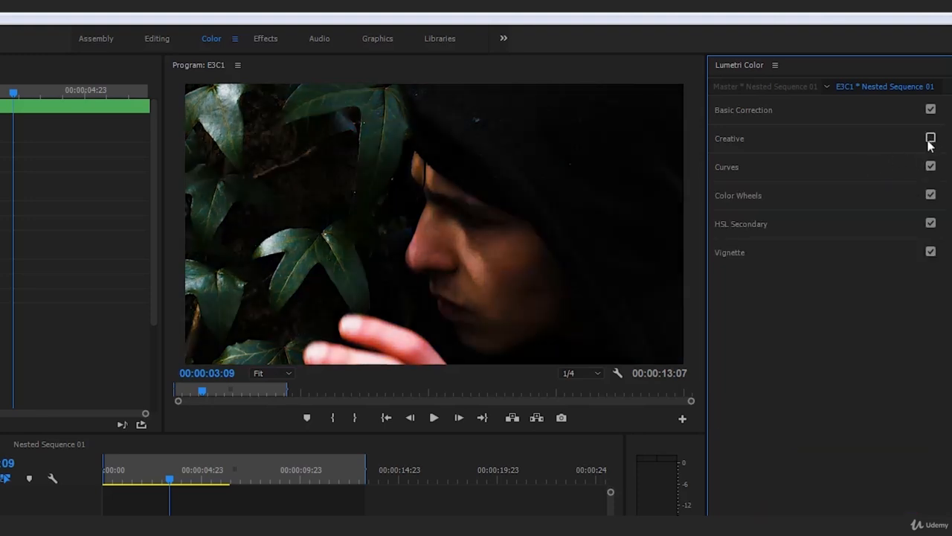
# - Re-enable the Creative adjustments and set the Look to None to remove the Cinematic LUT
pyautogui.click(904, 140)
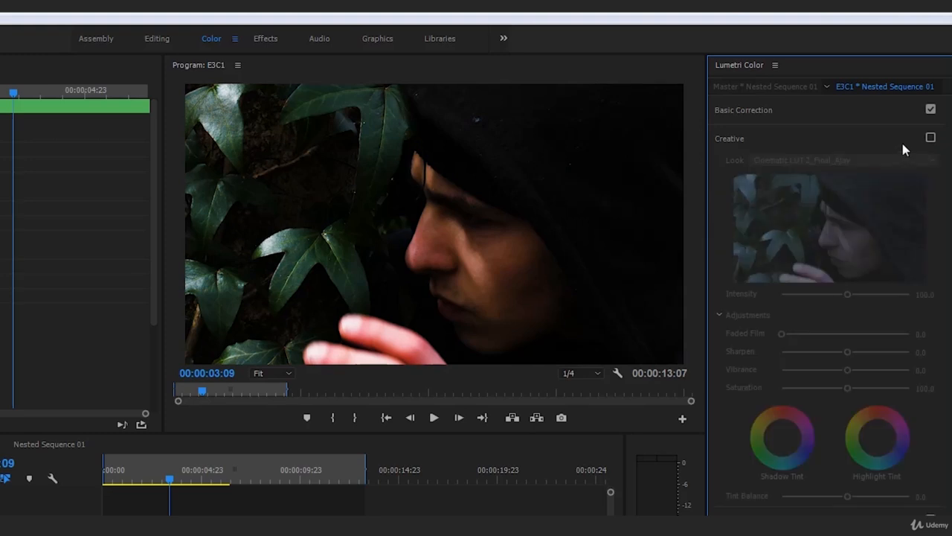
pyautogui.click(931, 138)
pyautogui.click(872, 162)
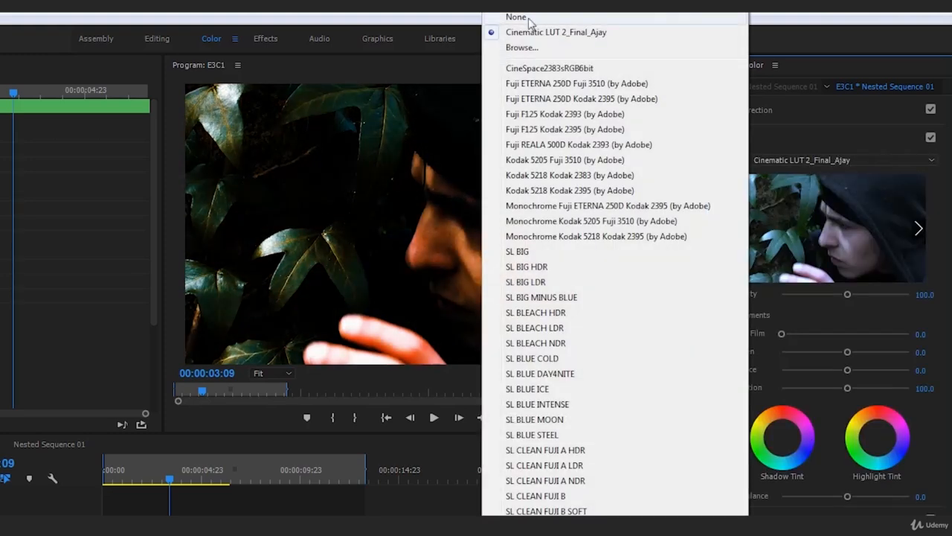
pyautogui.click(529, 17)
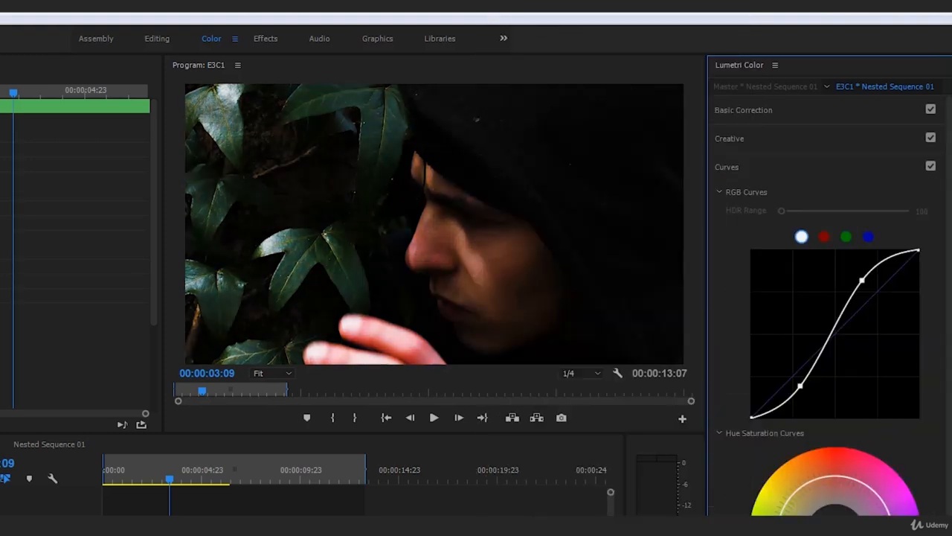
# - Set Faded Film to about 18.9 and Vibrance to about 48.1 in the Creative adjustments
pyautogui.click(802, 139)
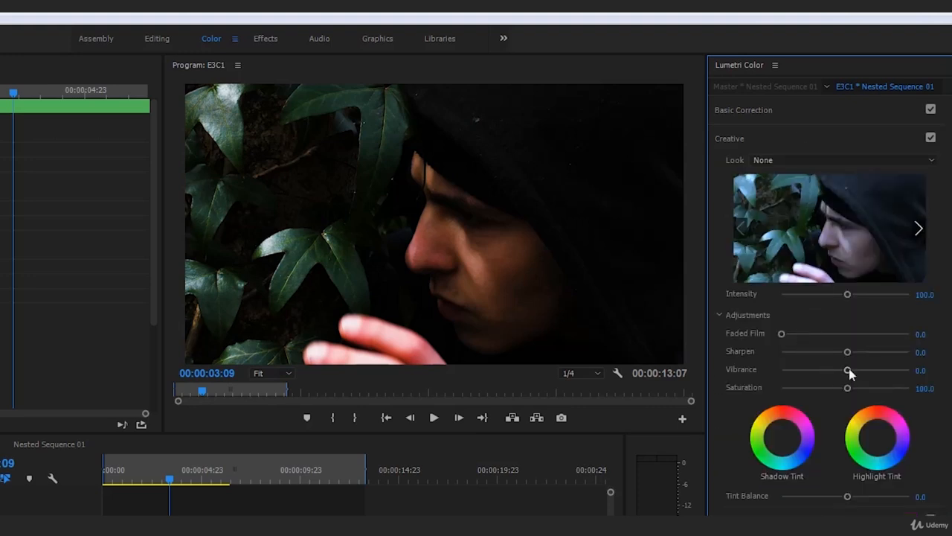
pyautogui.moveTo(848, 370); pyautogui.dragTo(902, 373)
pyautogui.moveTo(785, 335); pyautogui.dragTo(803, 353)
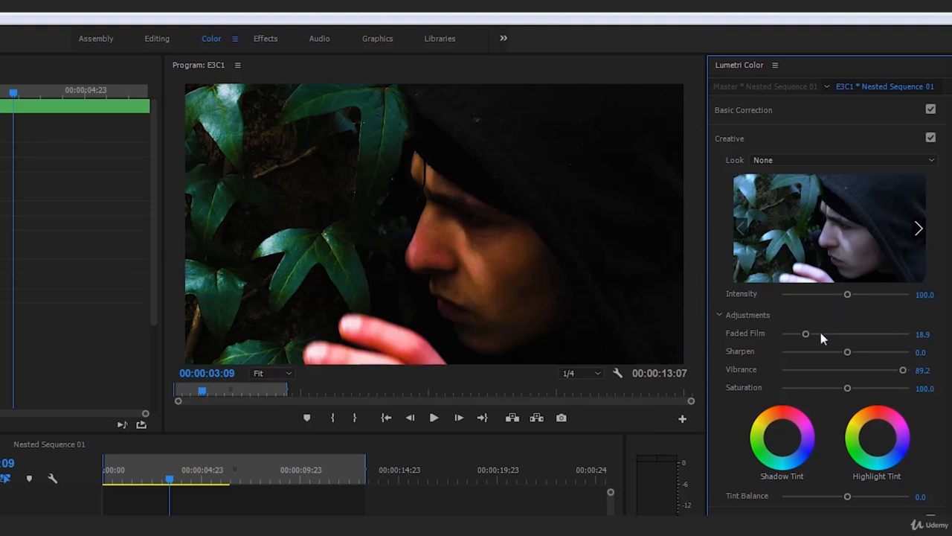
pyautogui.moveTo(902, 370); pyautogui.dragTo(877, 376)
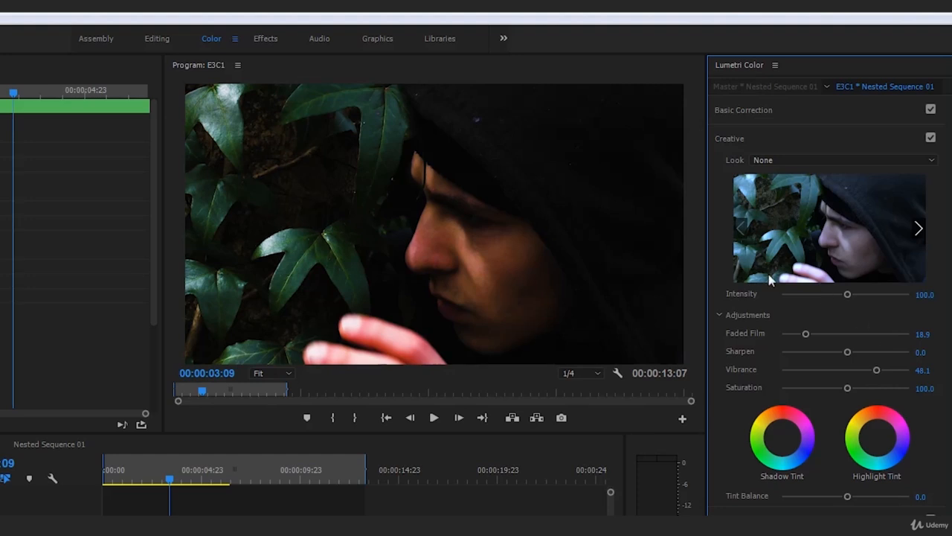
# - Review the Basic Correction settings and compare the shot with the Cinematic LUT 2 look applied and with the Look set to None
pyautogui.click(789, 109)
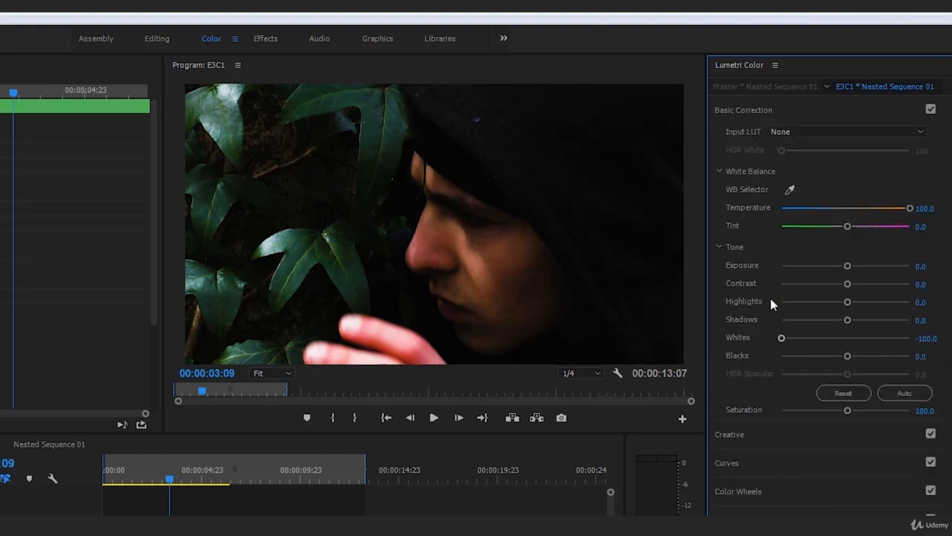
pyautogui.click(769, 439)
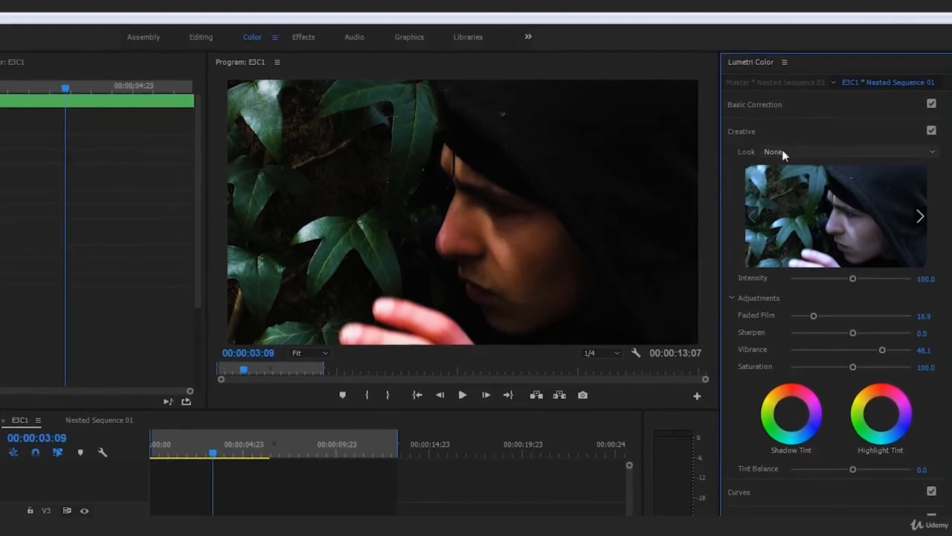
pyautogui.click(780, 157)
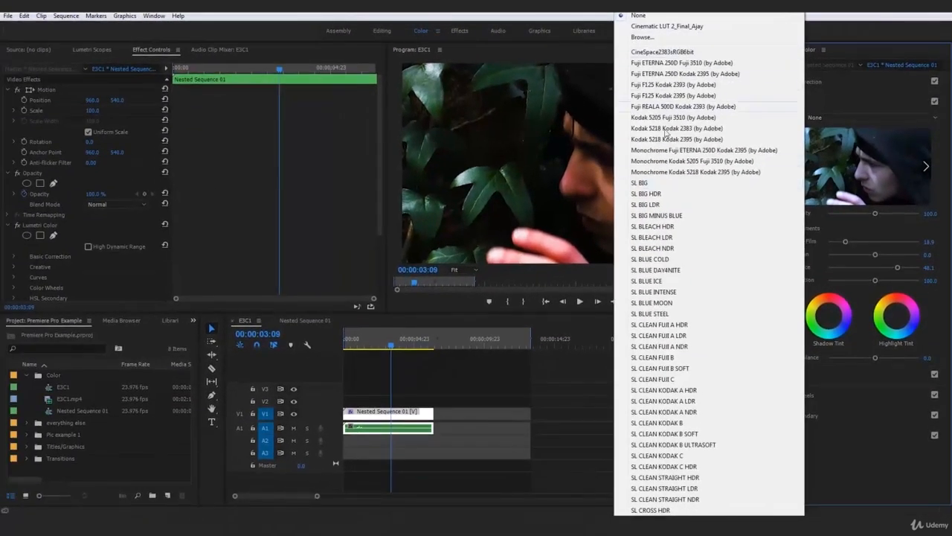
pyautogui.click(715, 26)
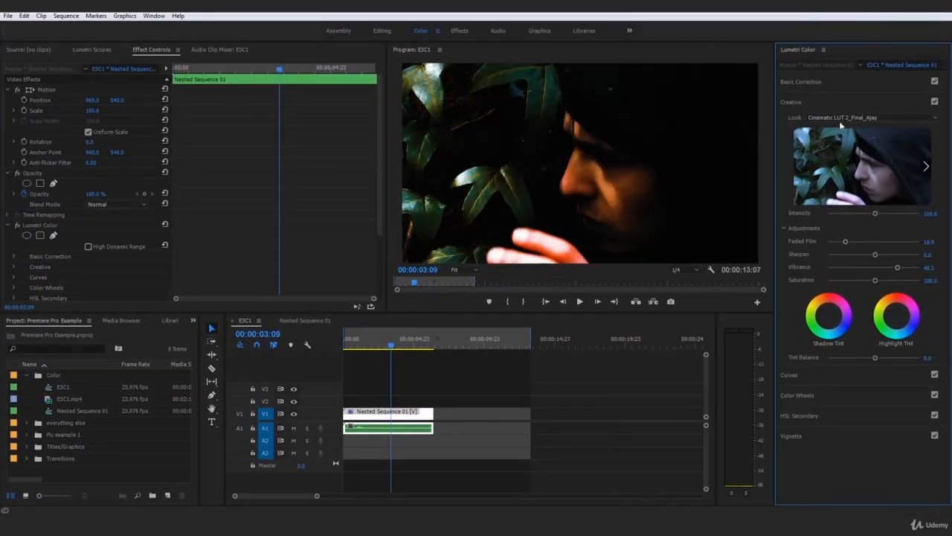
pyautogui.click(839, 121)
pyautogui.click(669, 12)
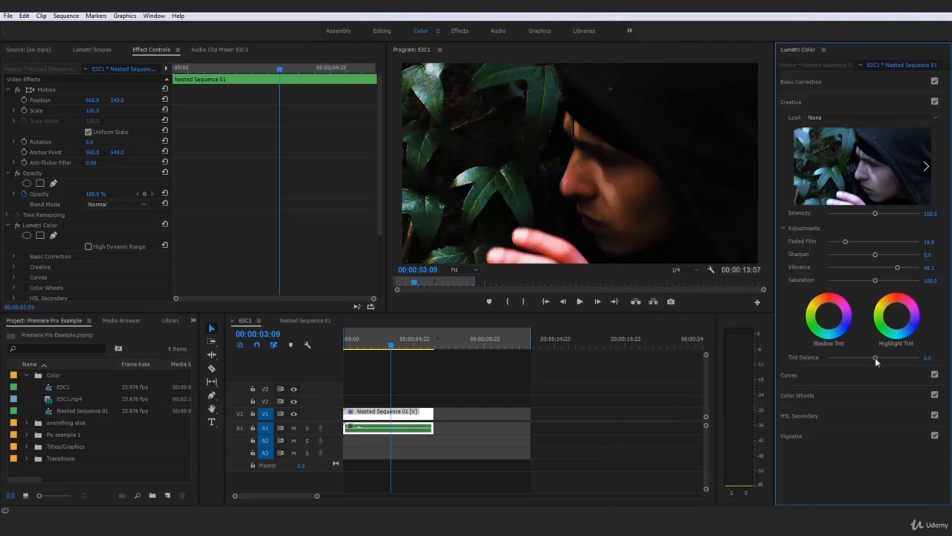
# - Shape the green channel of the RGB curves into a gentle S by raising its highlights and slightly lowering its shadows
pyautogui.click(864, 374)
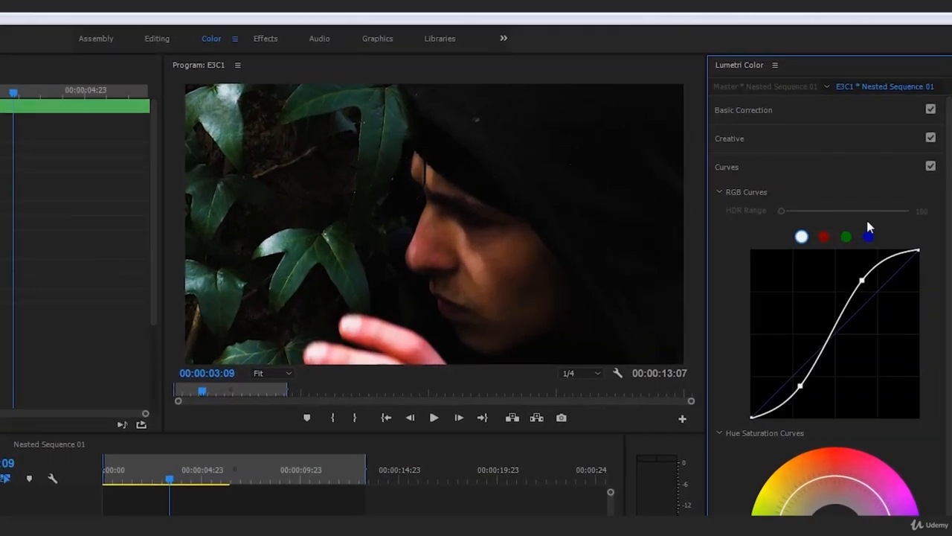
pyautogui.click(846, 236)
pyautogui.moveTo(878, 296); pyautogui.dragTo(867, 277)
pyautogui.moveTo(781, 381); pyautogui.dragTo(789, 385)
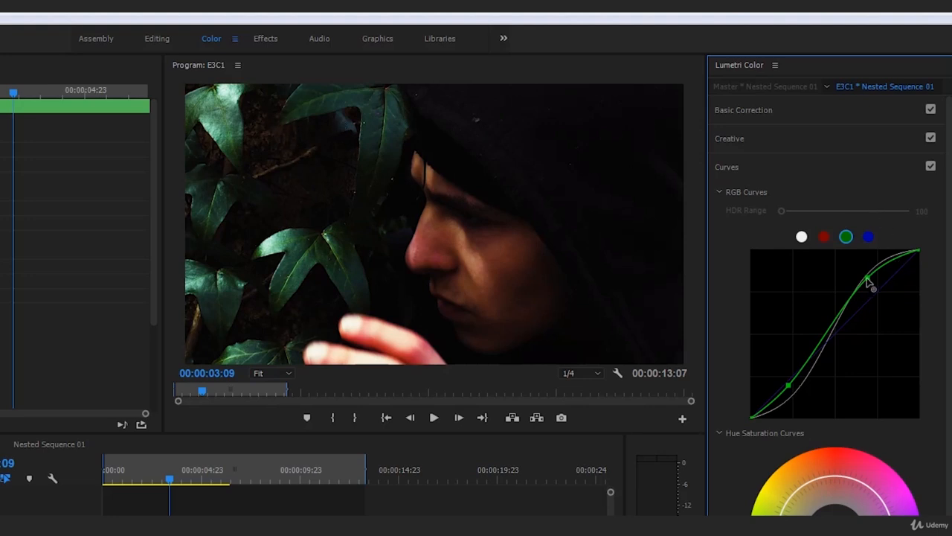
pyautogui.moveTo(868, 277); pyautogui.dragTo(863, 278)
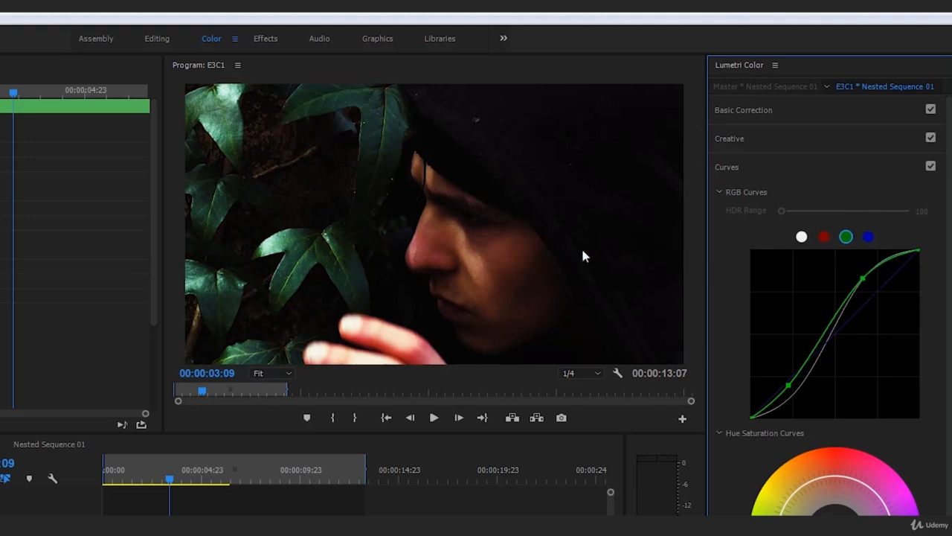
# - Pull down the highlights of the red channel curve and lift its shadow point slightly
pyautogui.click(824, 237)
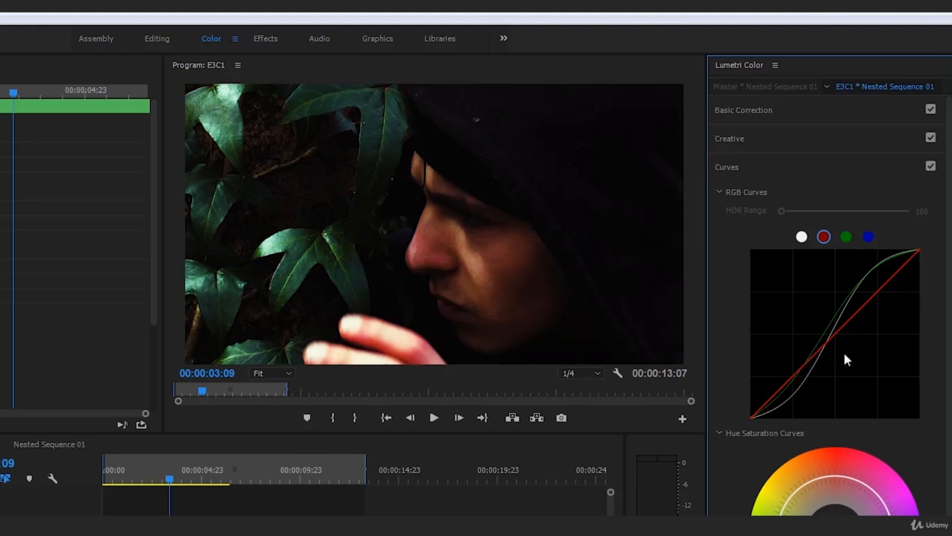
pyautogui.moveTo(877, 300); pyautogui.dragTo(881, 303)
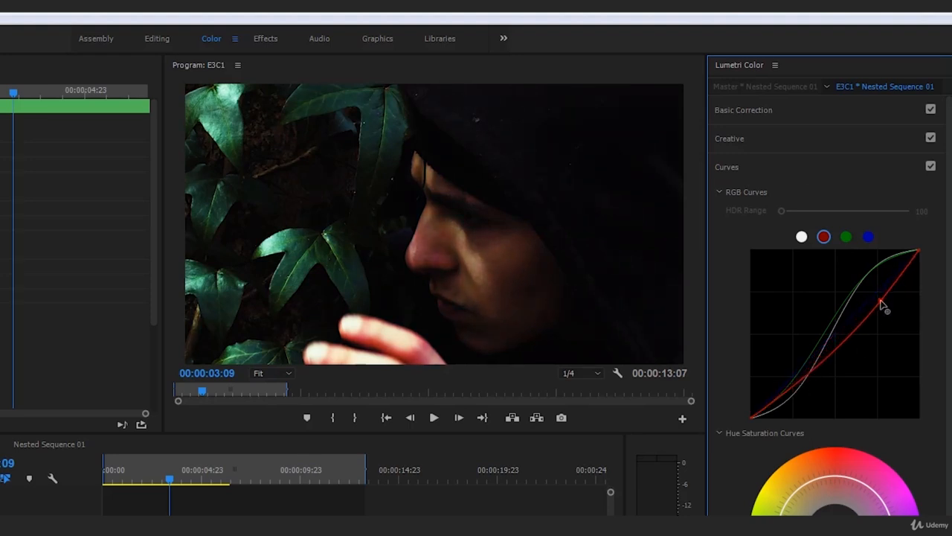
pyautogui.moveTo(798, 384); pyautogui.dragTo(797, 376)
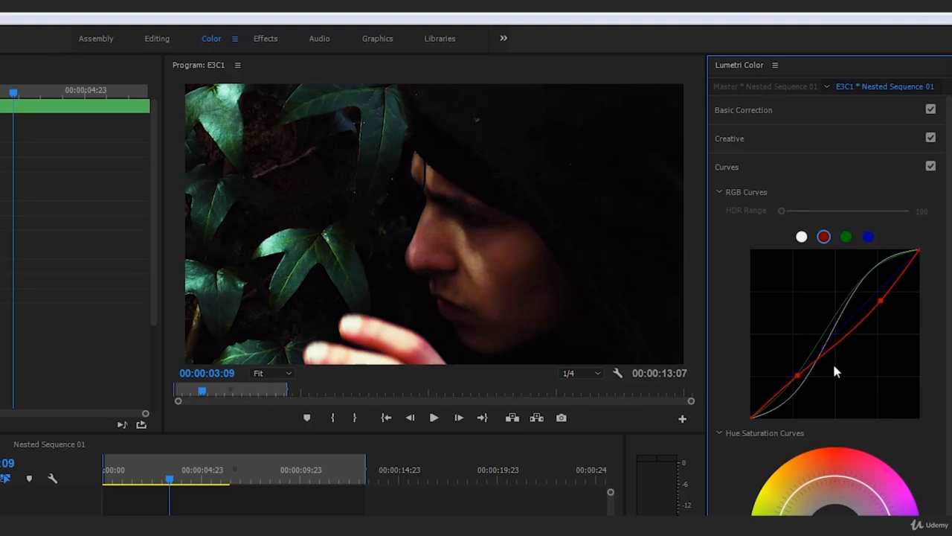
pyautogui.moveTo(883, 299); pyautogui.dragTo(886, 303)
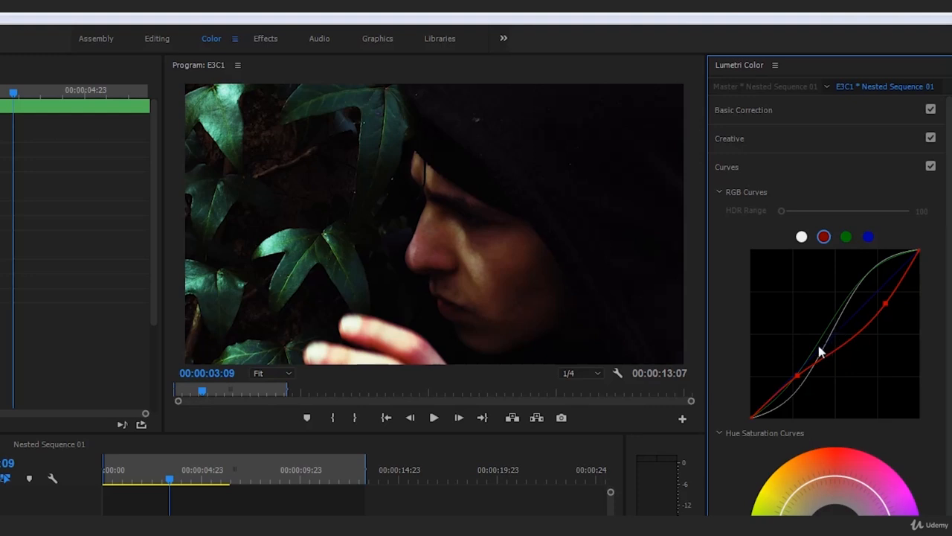
pyautogui.click(758, 165)
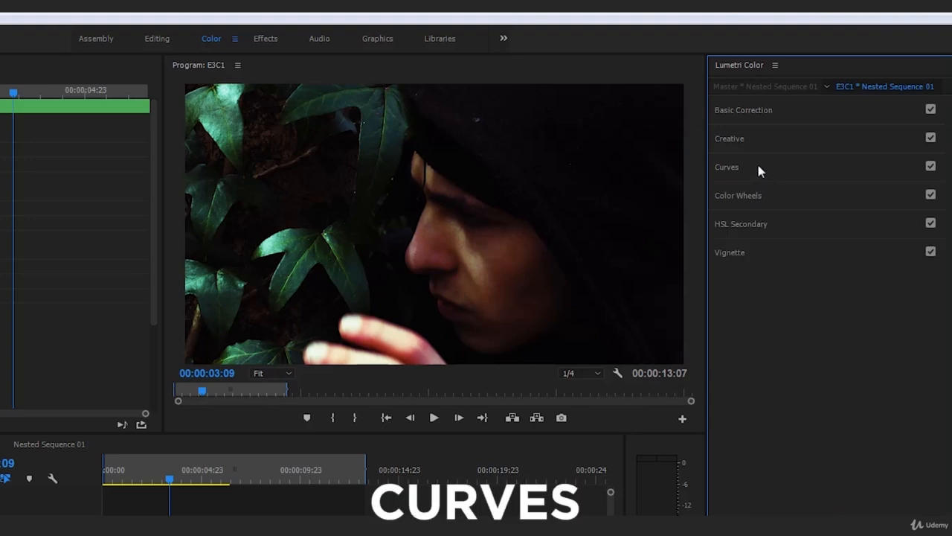
pyautogui.click(754, 164)
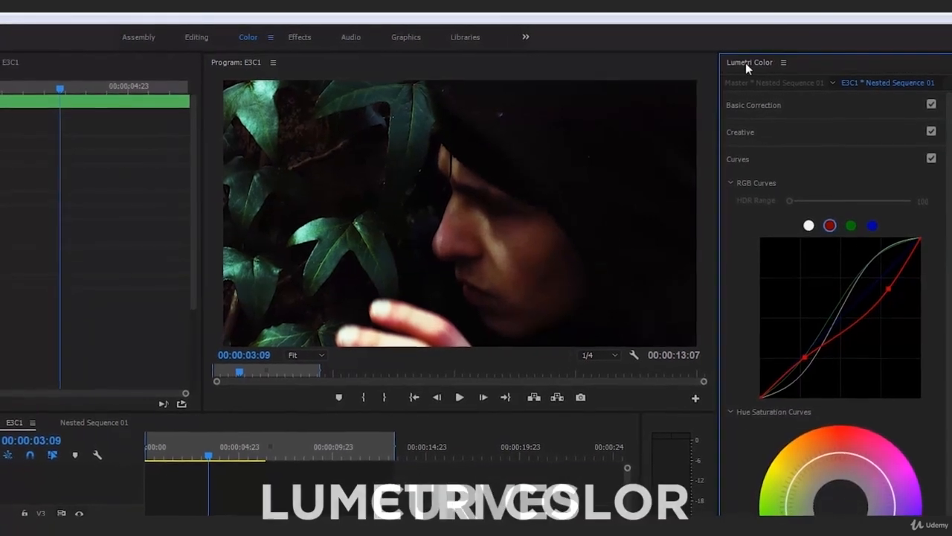